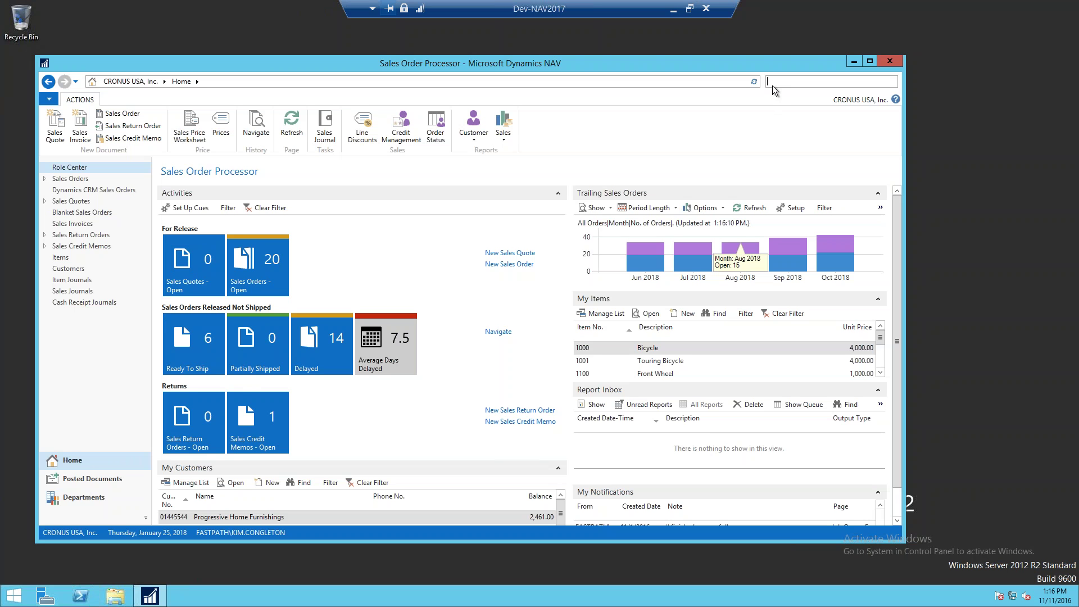
- Search for 'permission' to locate the Permission Sets page
type("permission")
- Create a new permission set with code CREATEVENDOR2 and name 'Create, Edit and Delete'
key("Return")
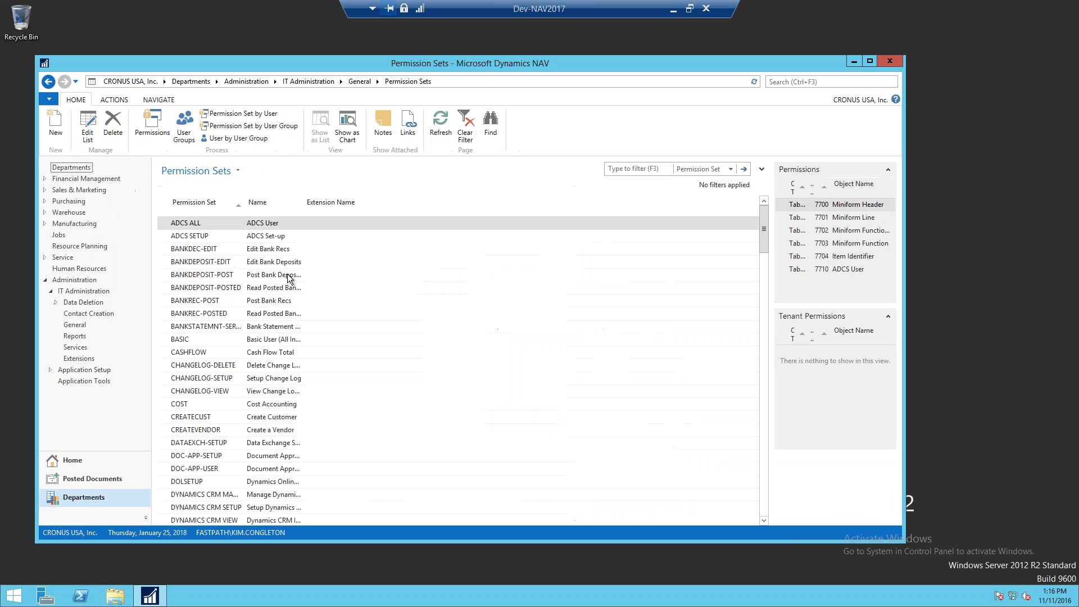
key("ctrl+n")
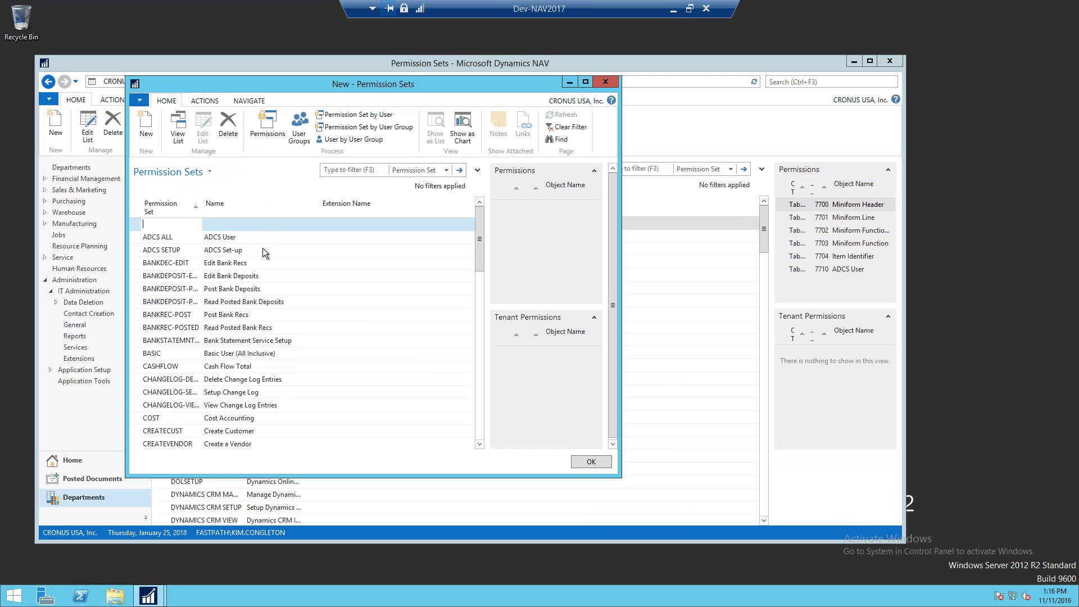
type("CreateVendor2")
key("Tab")
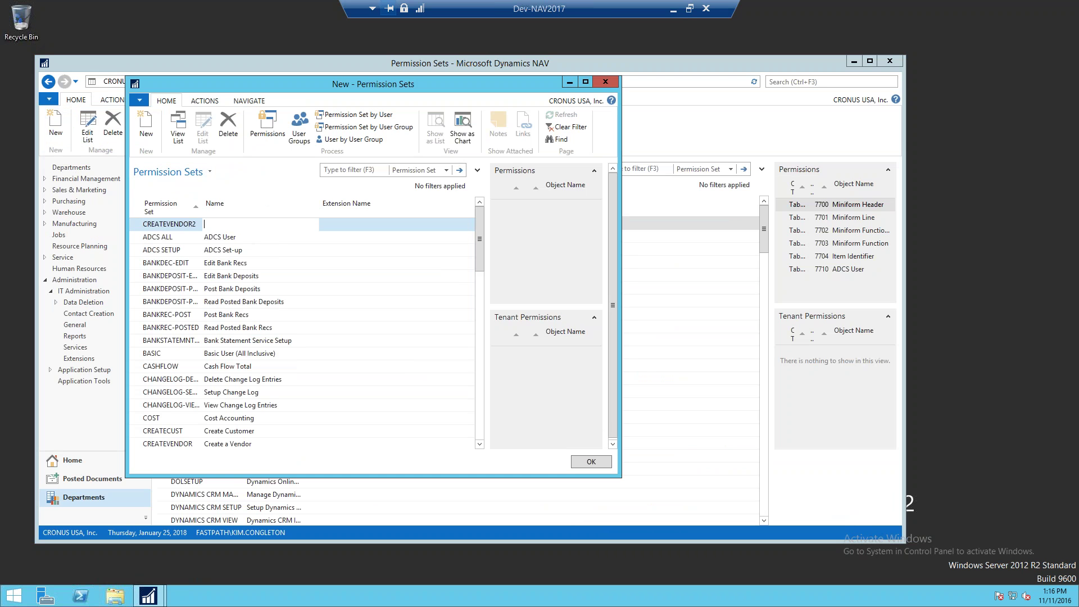
type("Cre")
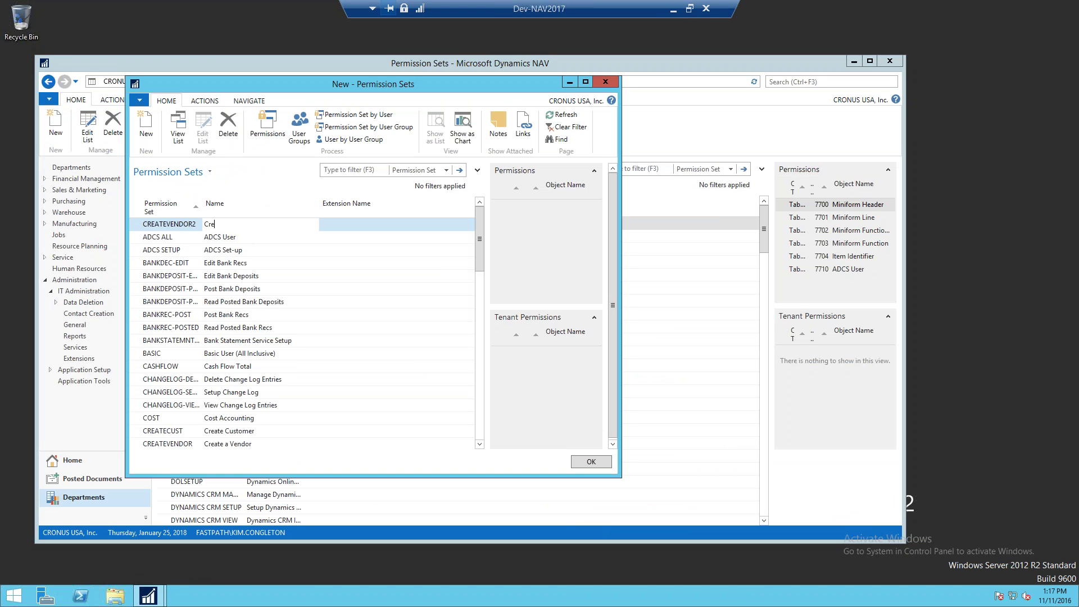
type("ate, Edit and Delete")
- Open CREATEVENDOR2's permissions and enable 'Add Read Permission to Related Tables'
left_click(269, 125)
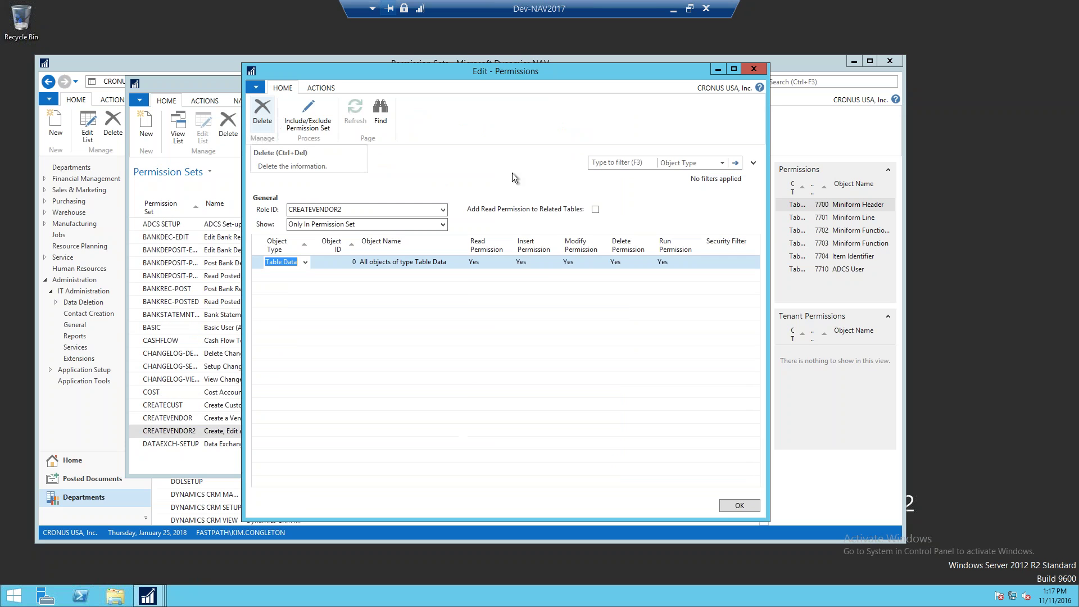
left_click(596, 210)
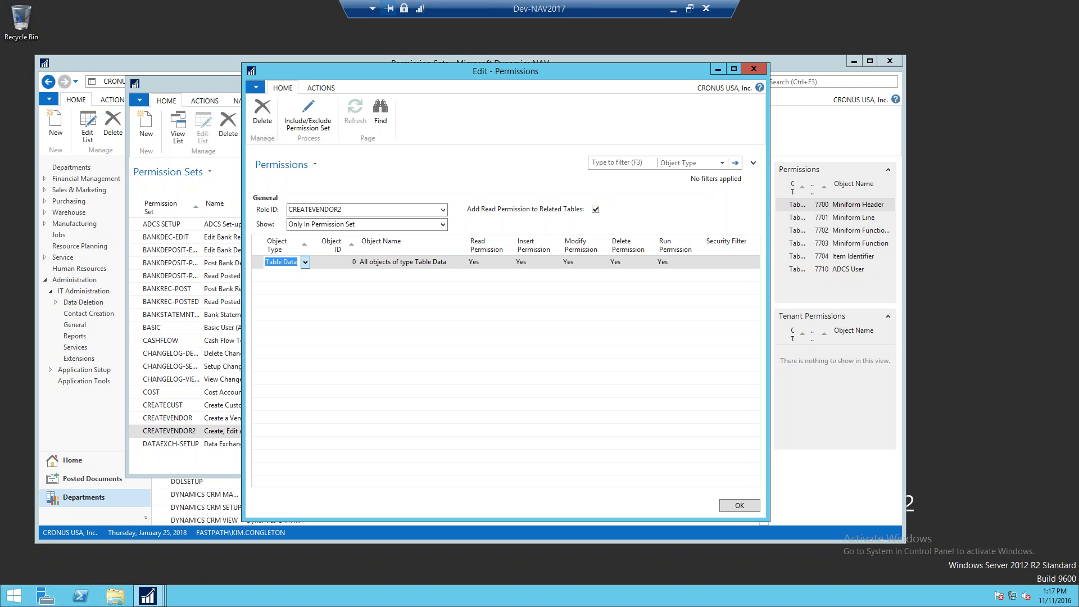
left_click(305, 262)
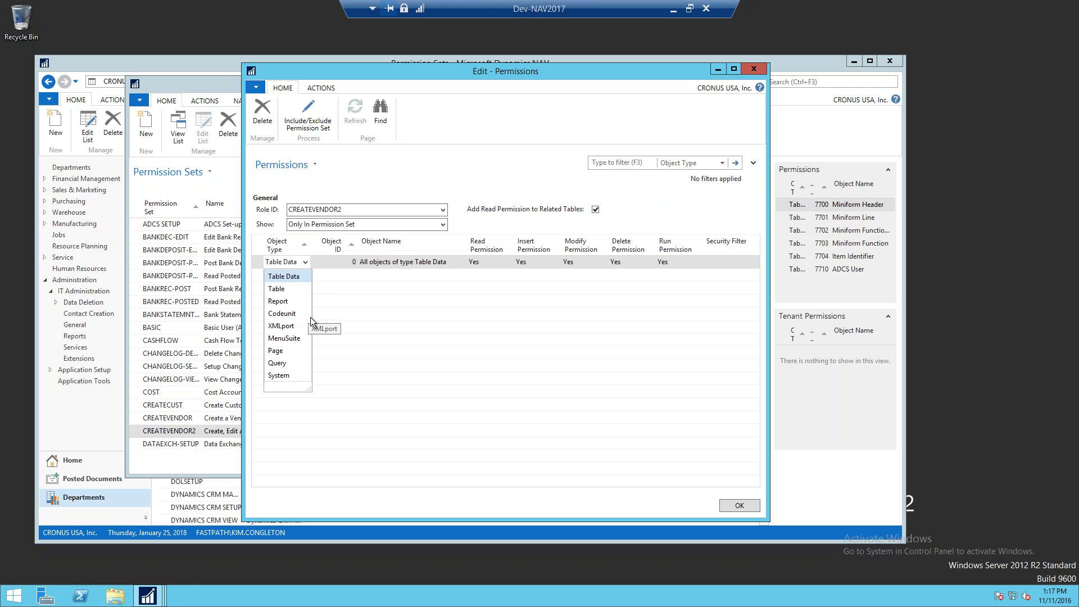
left_click(348, 225)
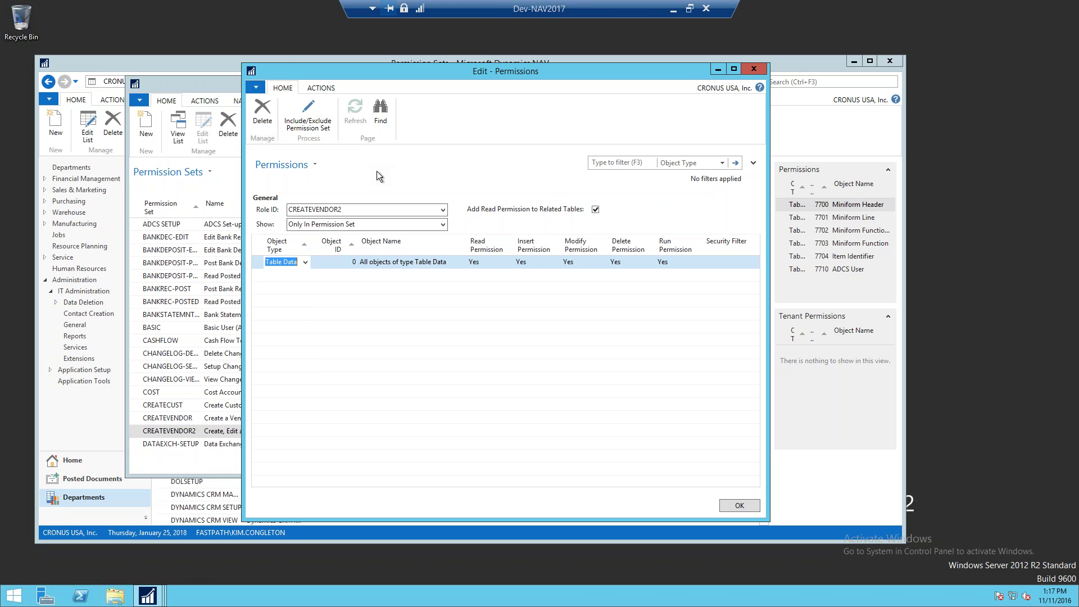
left_click(320, 88)
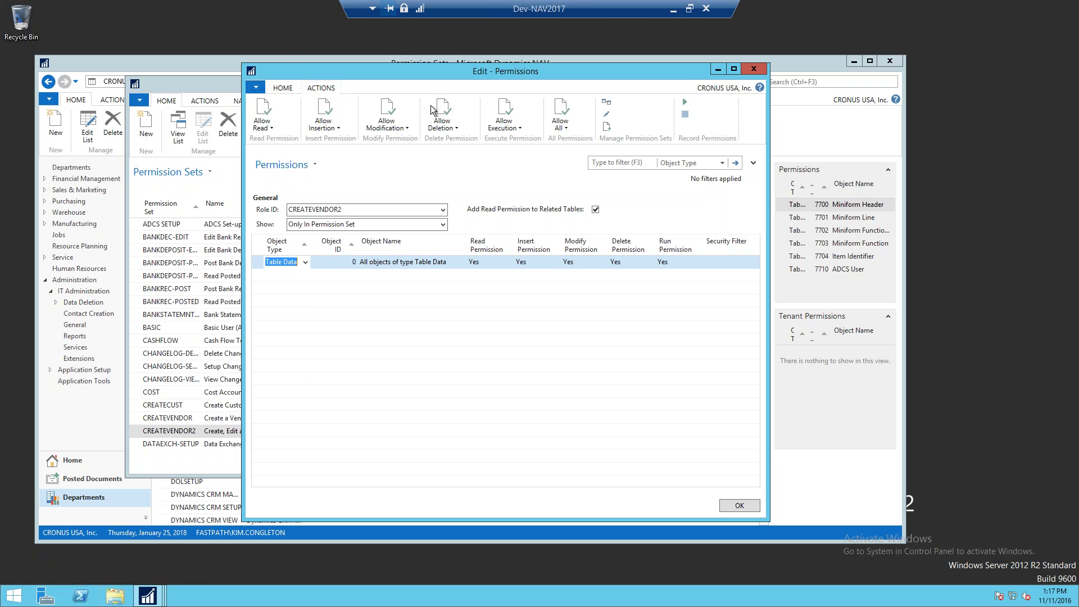
- Start recording permissions for CREATEVENDOR2 and confirm with Yes
left_click(685, 103)
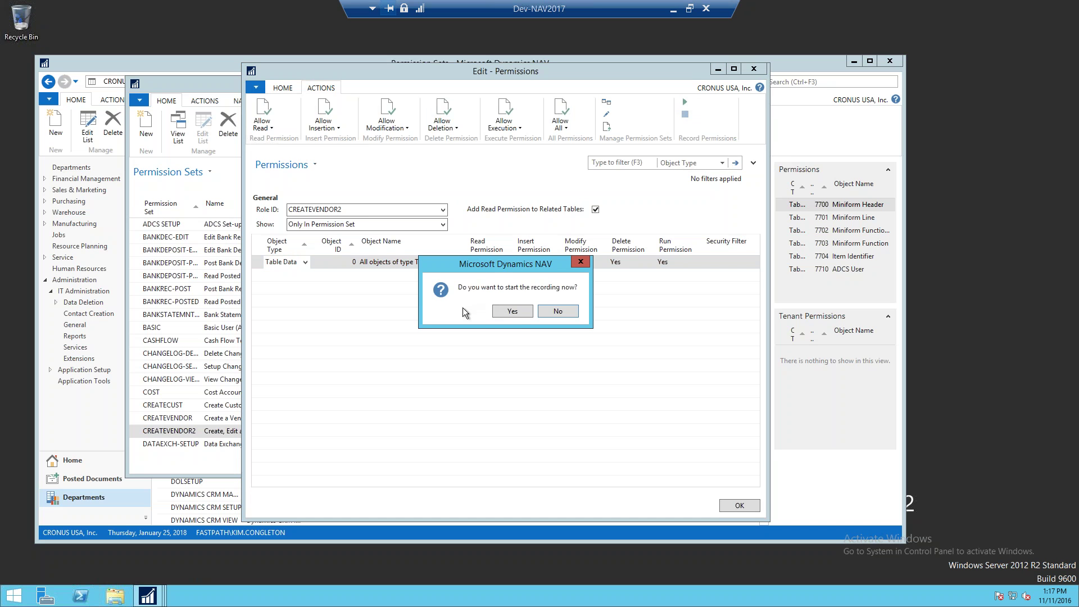
left_click(512, 312)
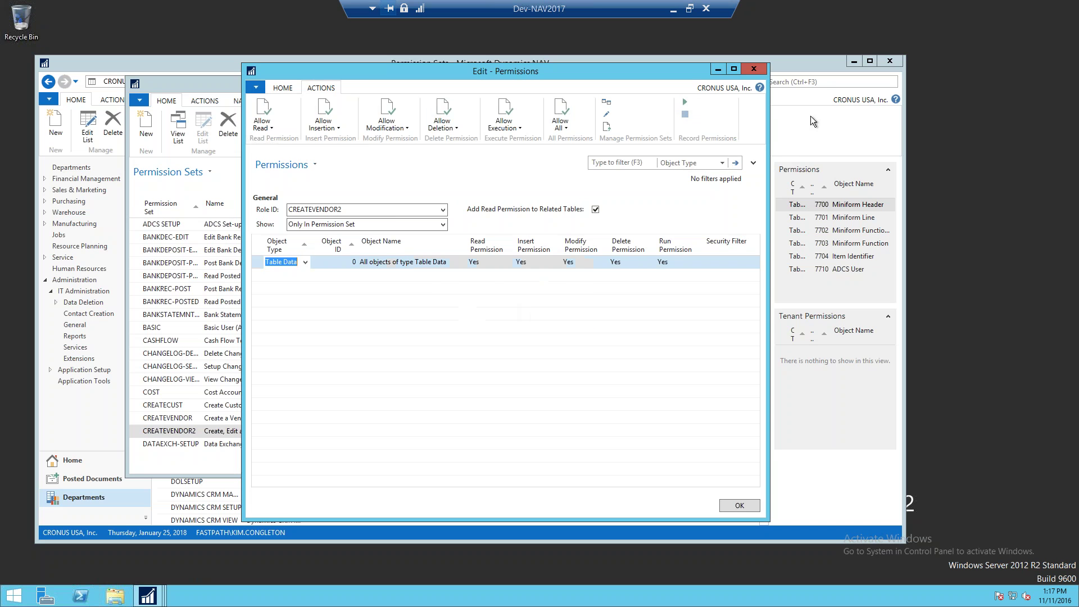
left_click(828, 83)
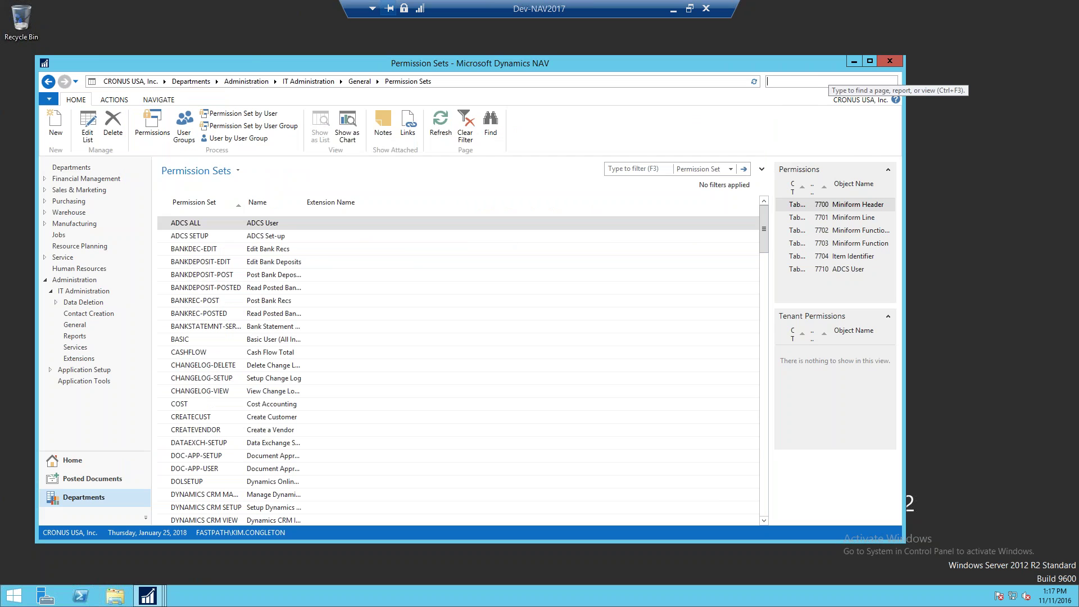
- In the main window, search 'vendo' and open the Vendors list to add a vendor
type("ved")
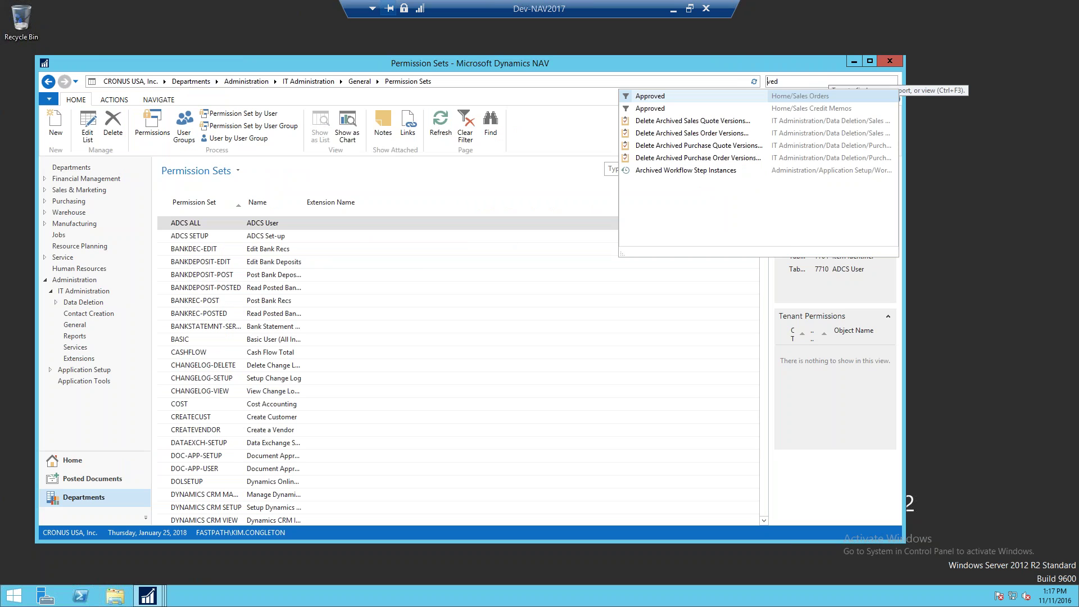
left_click(793, 80)
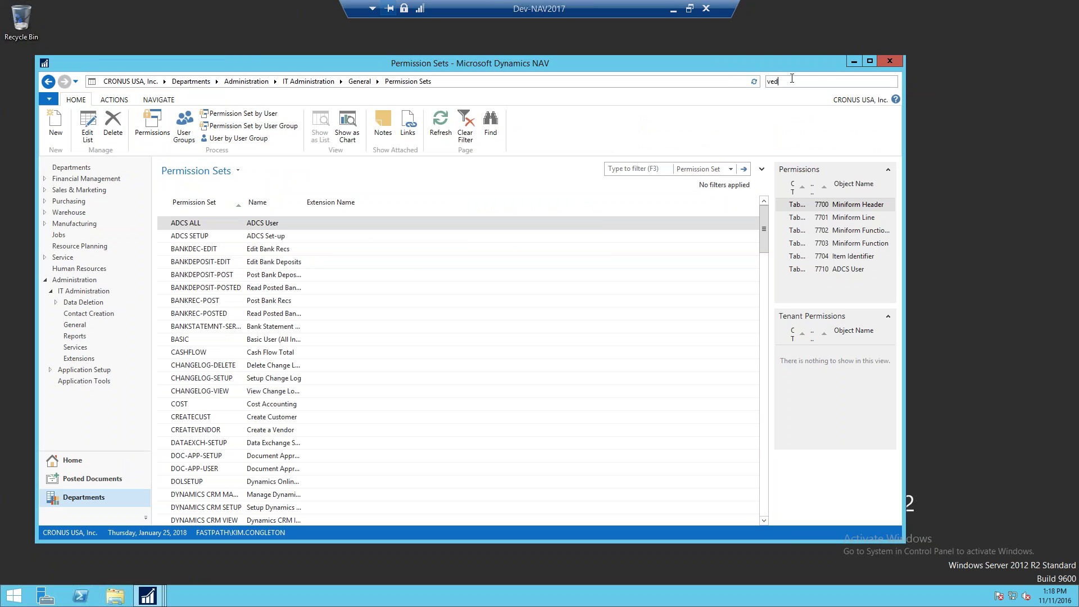
key("BackSpace")
type("ndo")
key("Down")
key("Return")
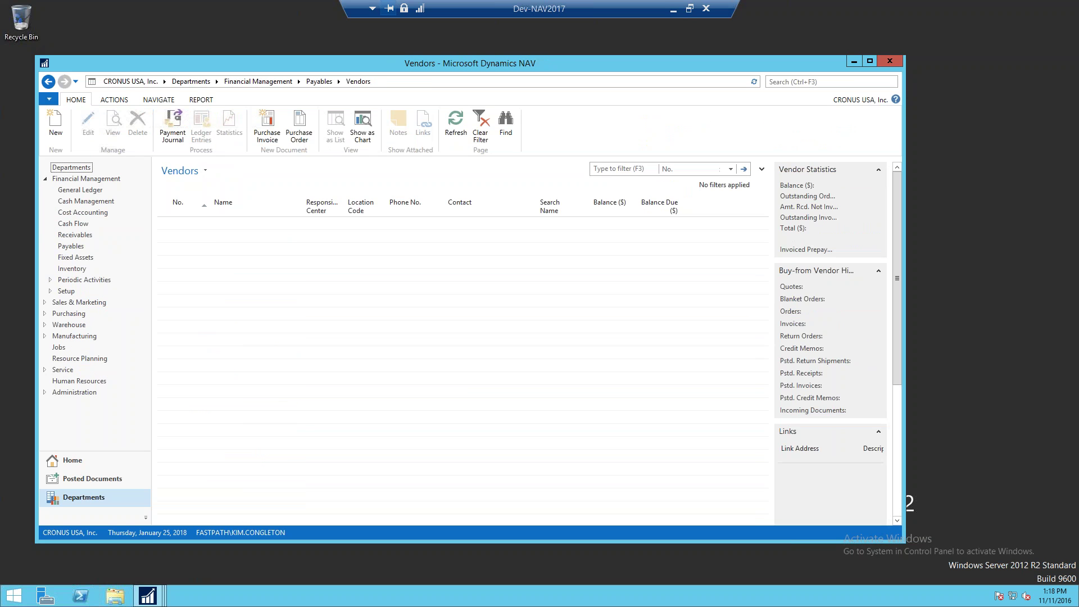
left_click(55, 133)
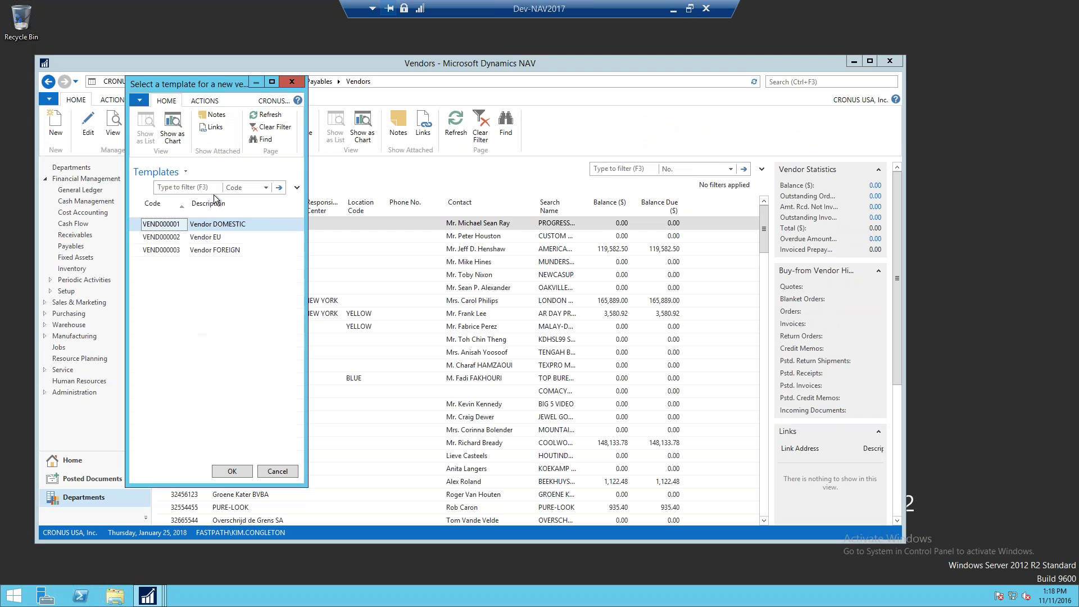
- Create vendor V00070 with the default template, named 'Acme Warehouse 55'
key("Escape")
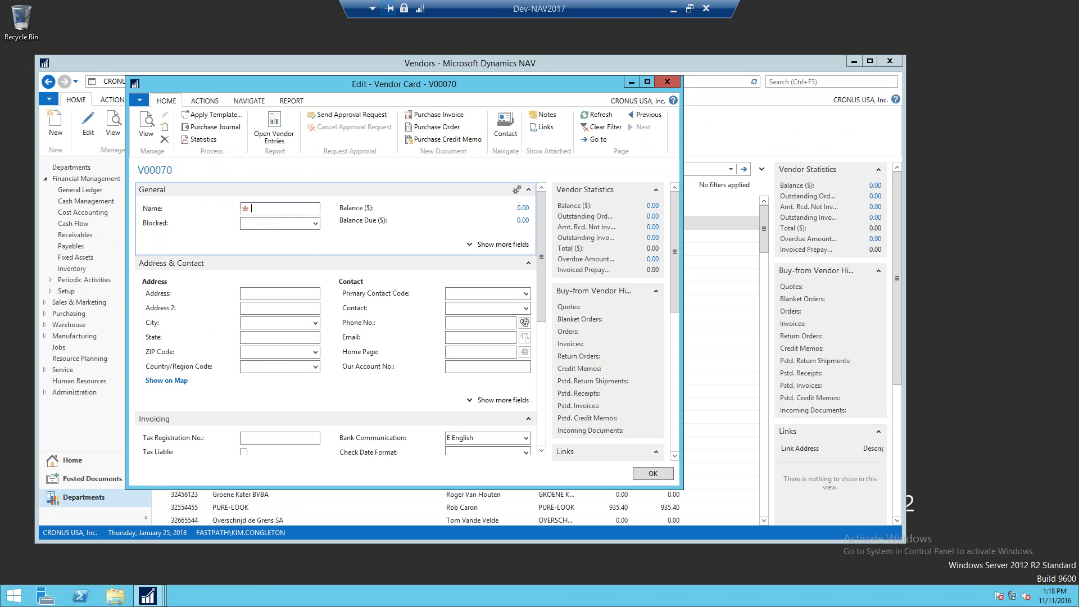
type("Acme Warehouse 55")
key("Tab")
key("Tab")
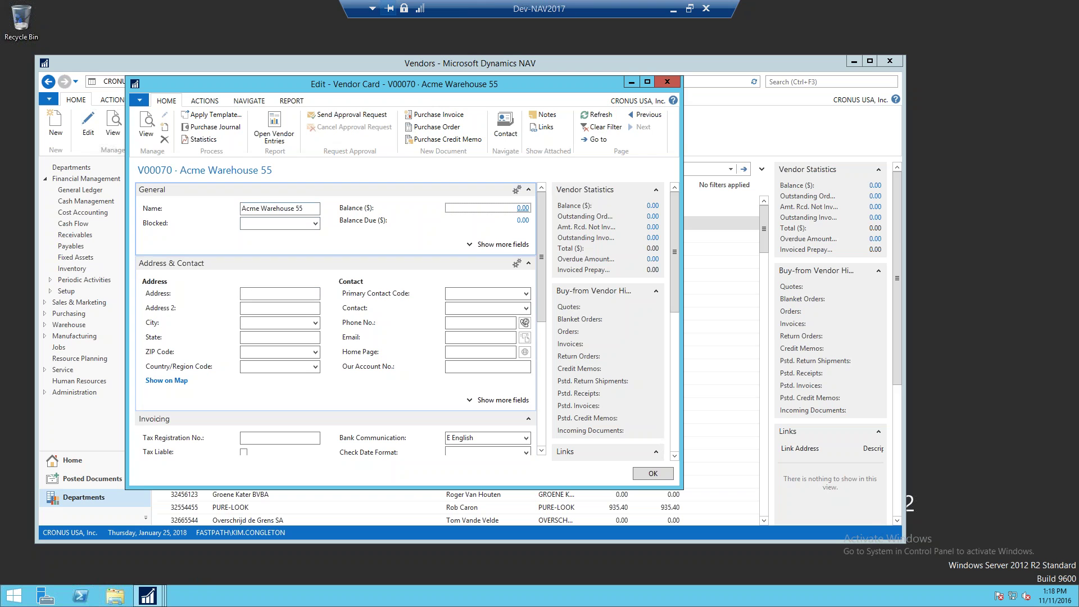
- Enter address '123 any street', city Moline, state IL and ZIP code 52756
left_click(279, 293)
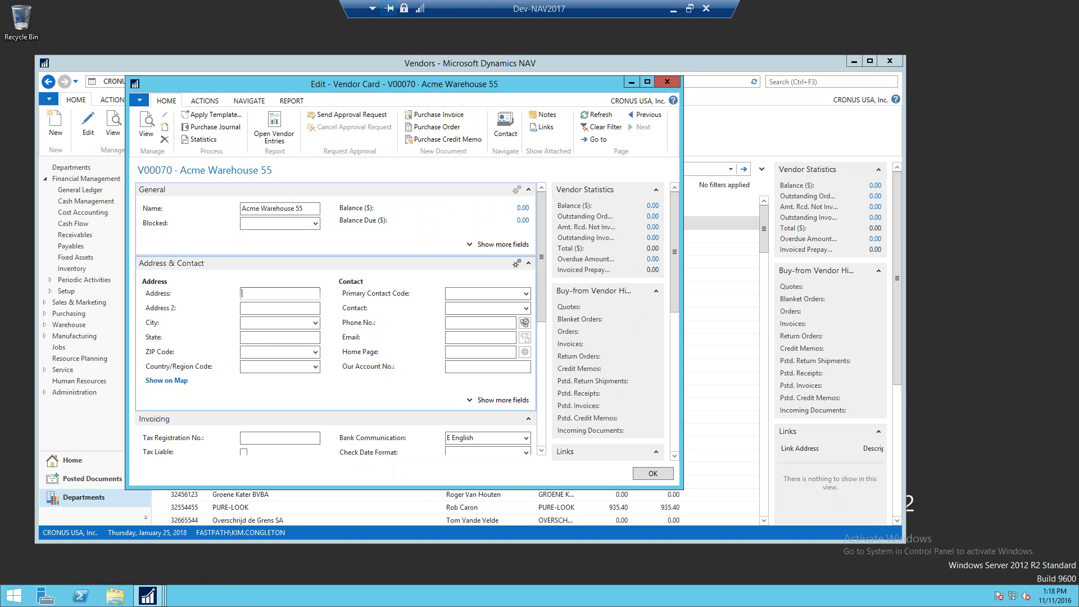
type("123 ant")
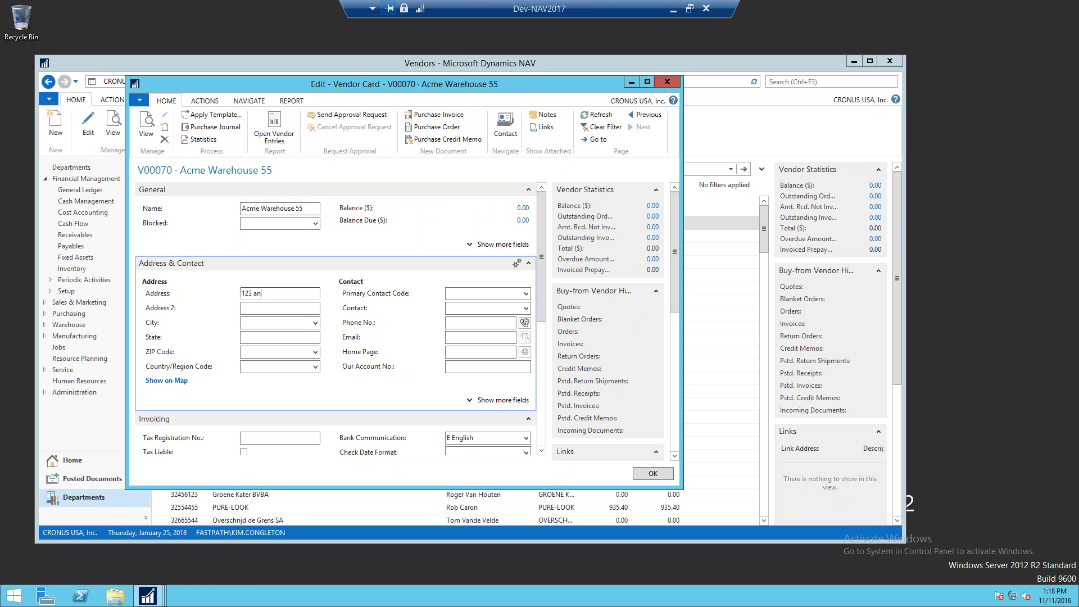
key("BackSpace")
type("y street")
key("Tab")
key("Tab")
type("Moline")
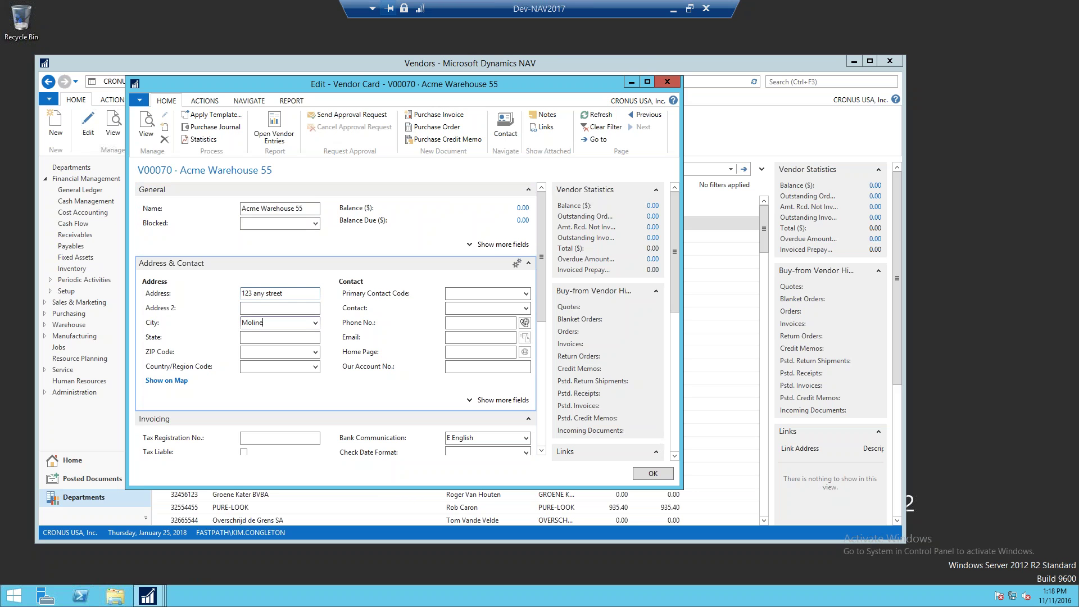
key("Tab")
type("IL")
key("Tab")
type("52")
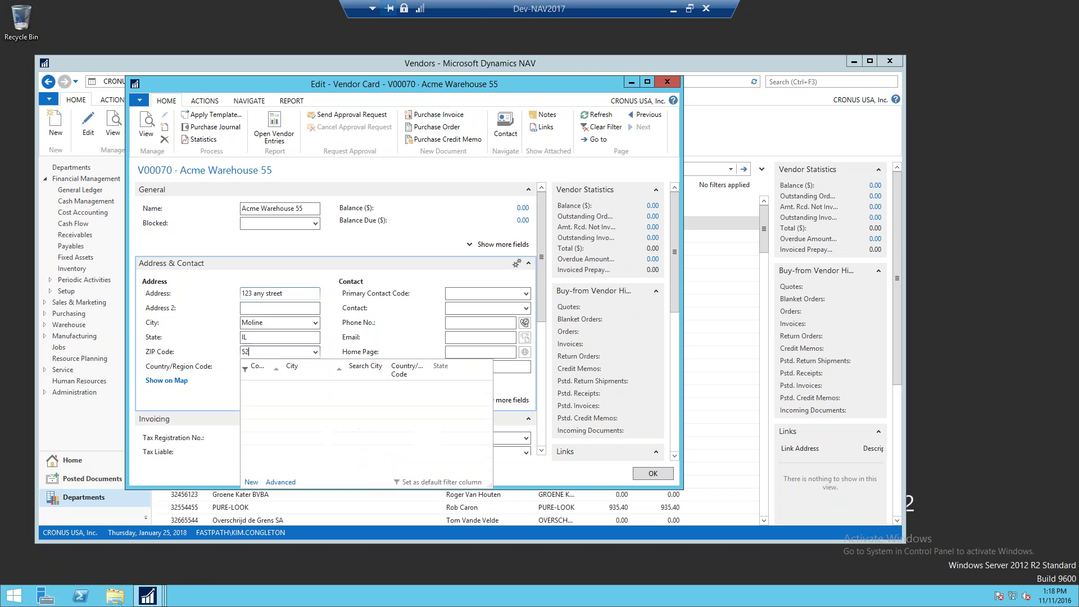
type("756")
key("Tab")
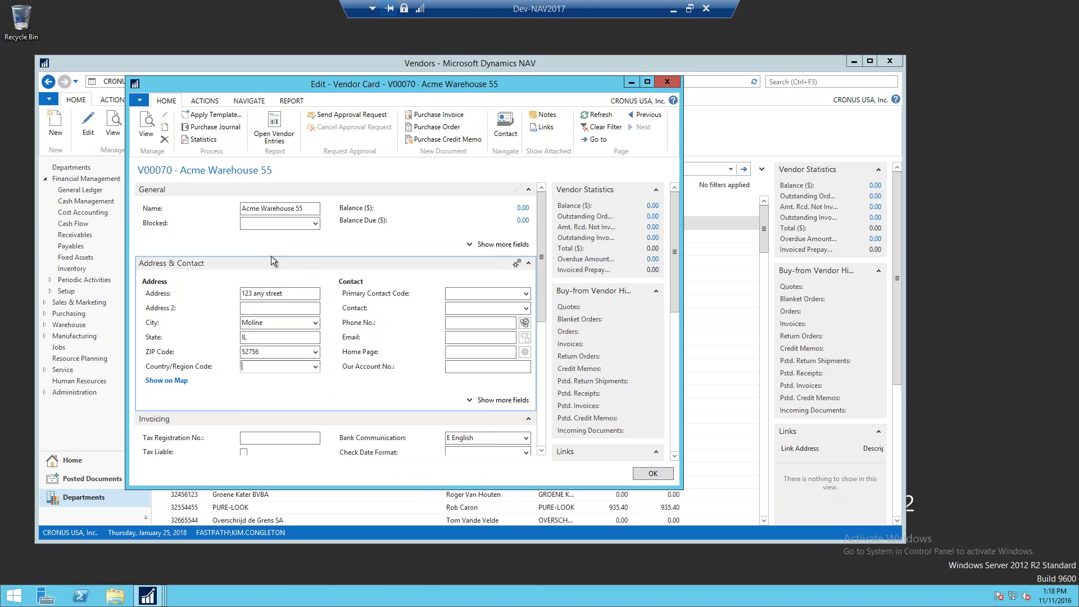
- Edit the street address to read '123 any st'
left_click(293, 294)
key("BackSpace")
key("BackSpace")
key("BackSpace")
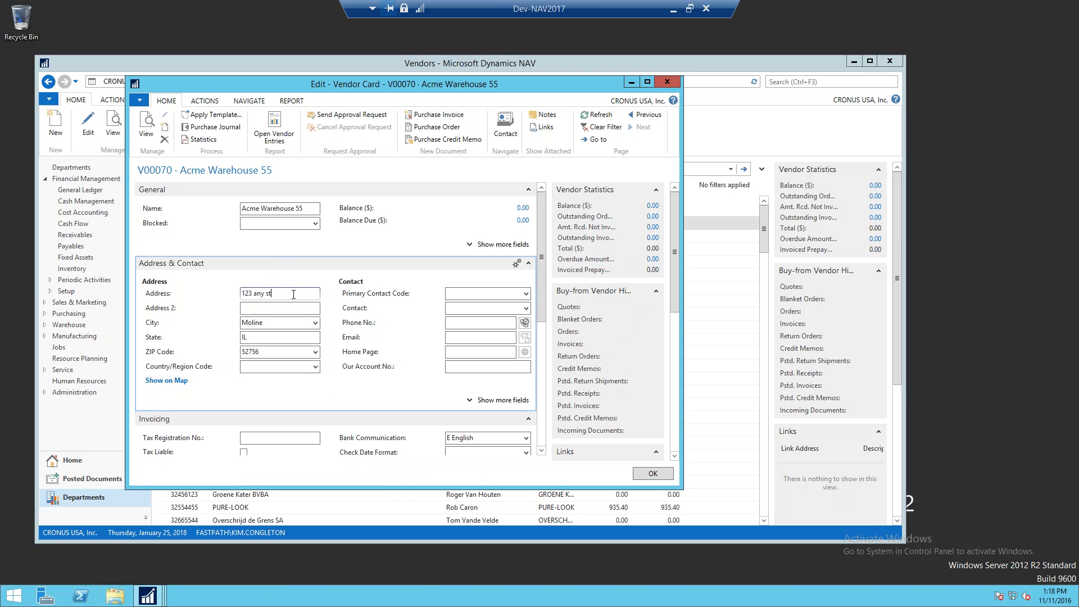
left_click(263, 323)
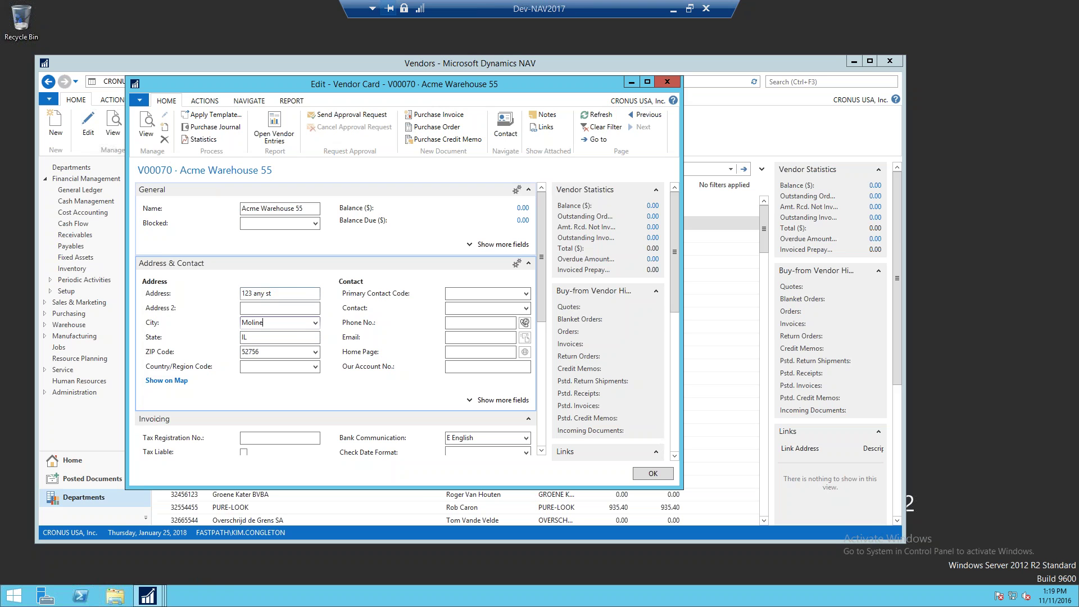
- Delete vendor V00070 Acme Warehouse 55 and confirm the deletion
left_click(165, 144)
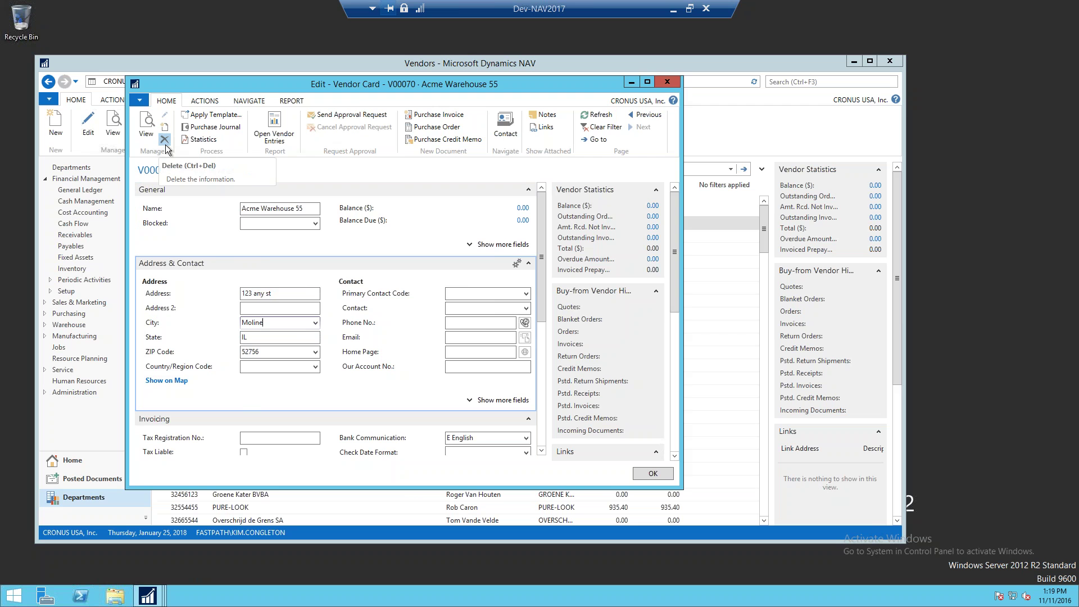
left_click(405, 302)
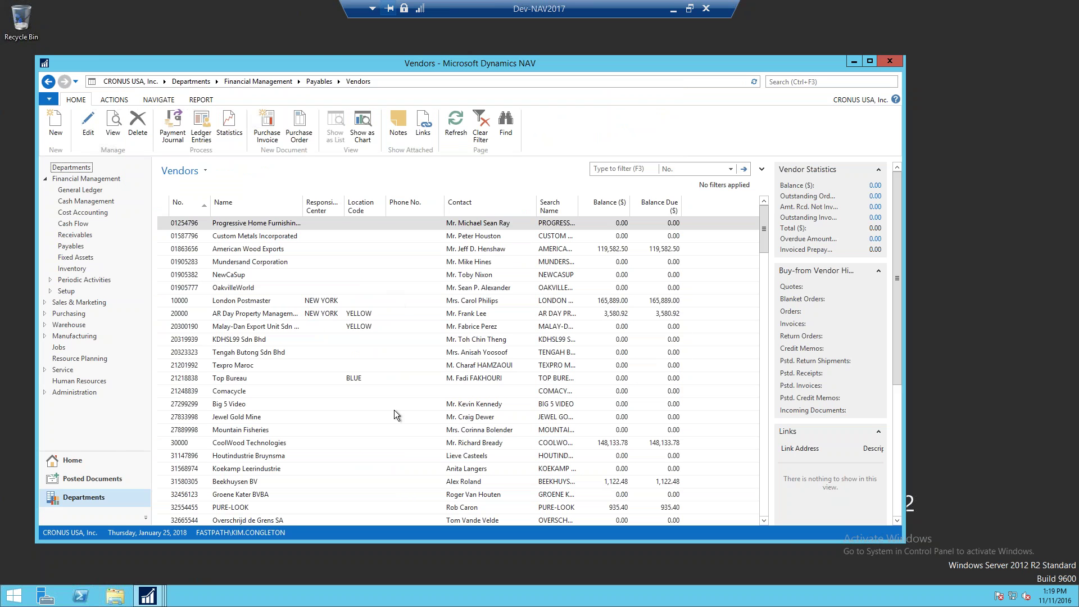
left_click(160, 599)
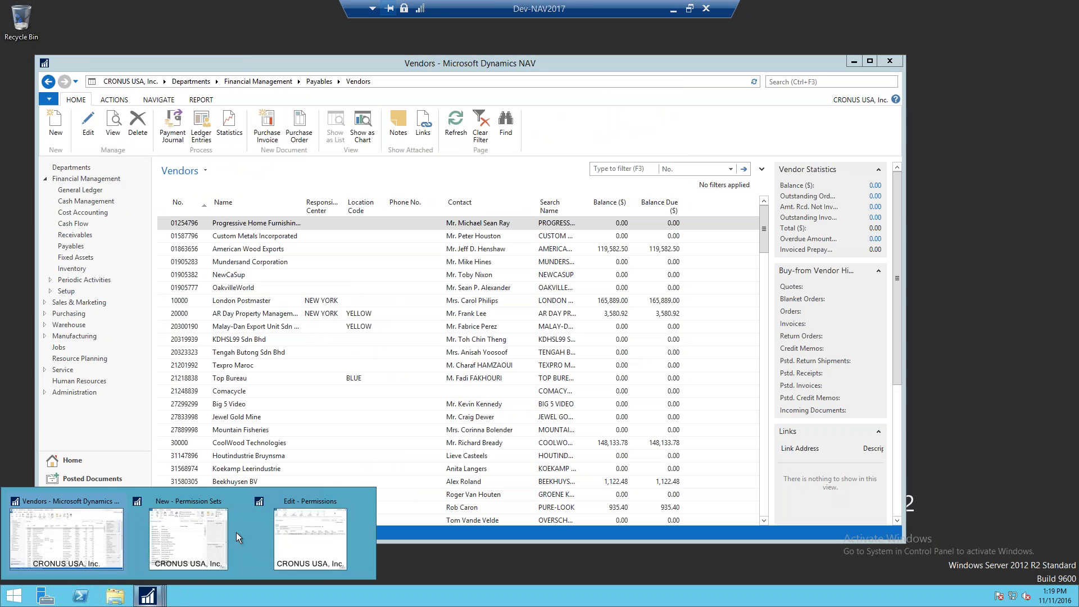
- Stop recording in the Edit - Permissions window and add the recorded permissions to CREATEVENDOR2
left_click(303, 506)
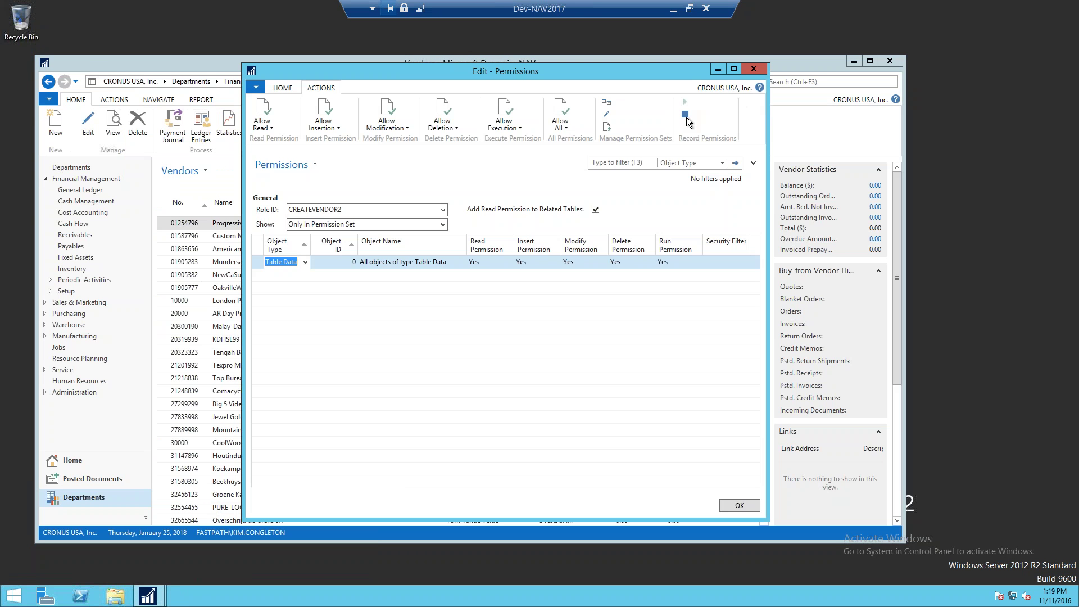
left_click(685, 116)
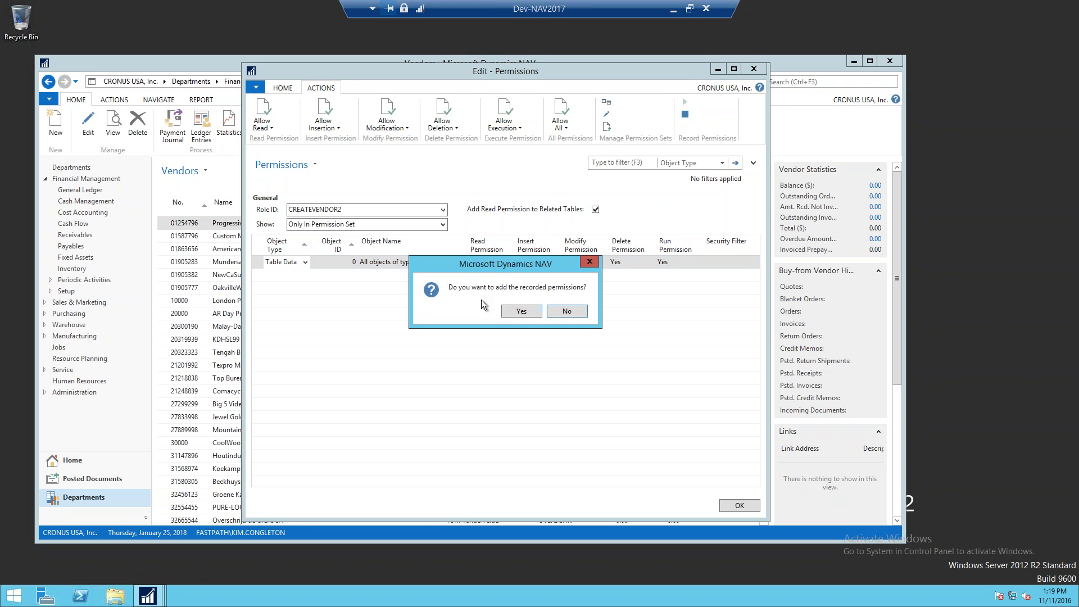
left_click(513, 312)
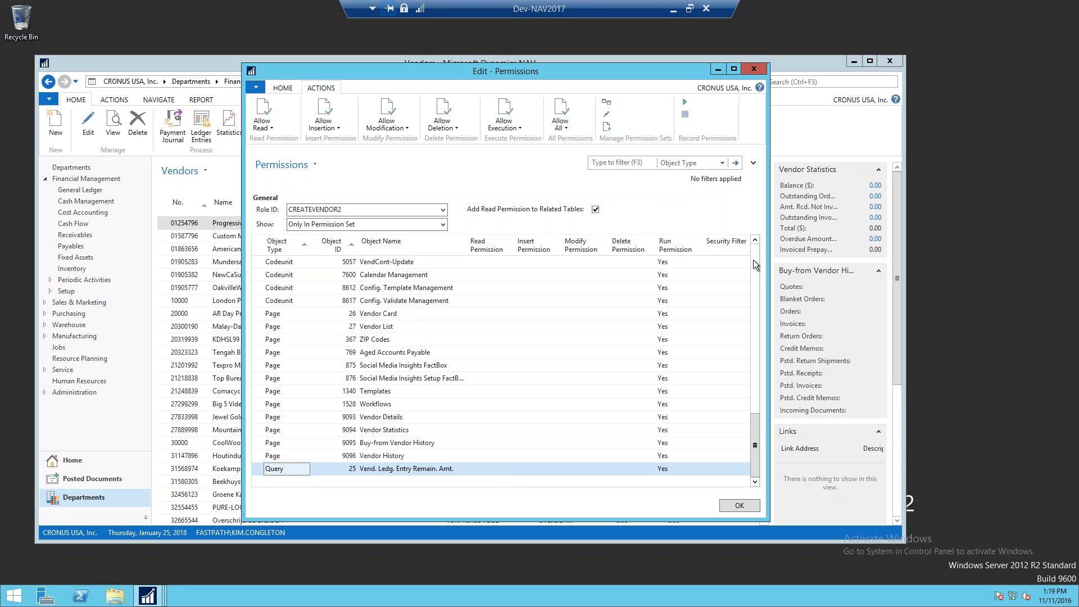
- Scroll to the top of CREATEVENDOR2's permissions and select the Vendor table data row
scroll(753, 260, "up", 5)
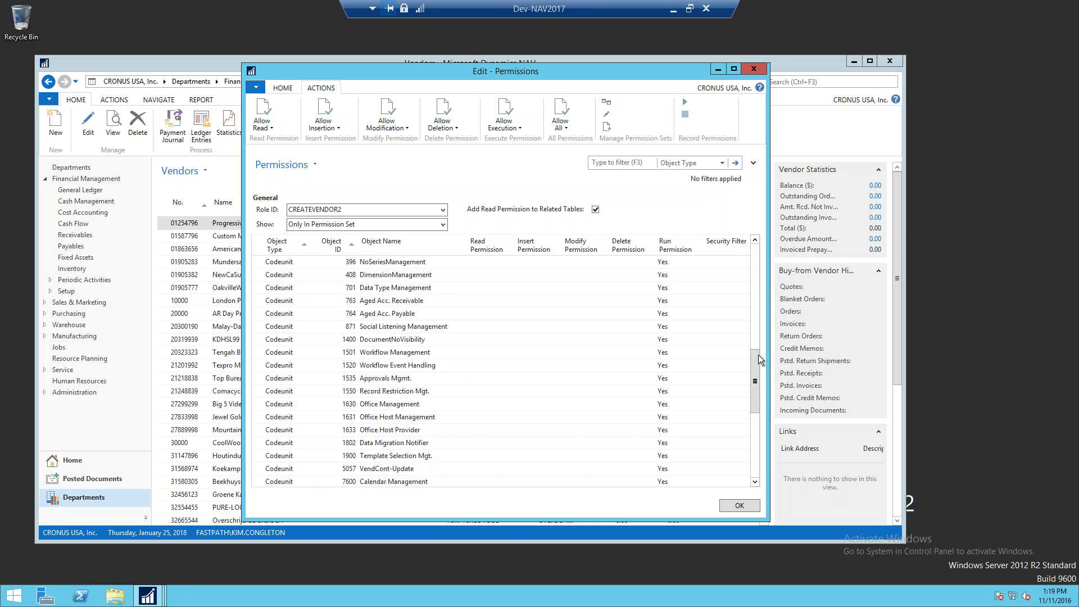
left_click_drag(753, 371, 751, 247)
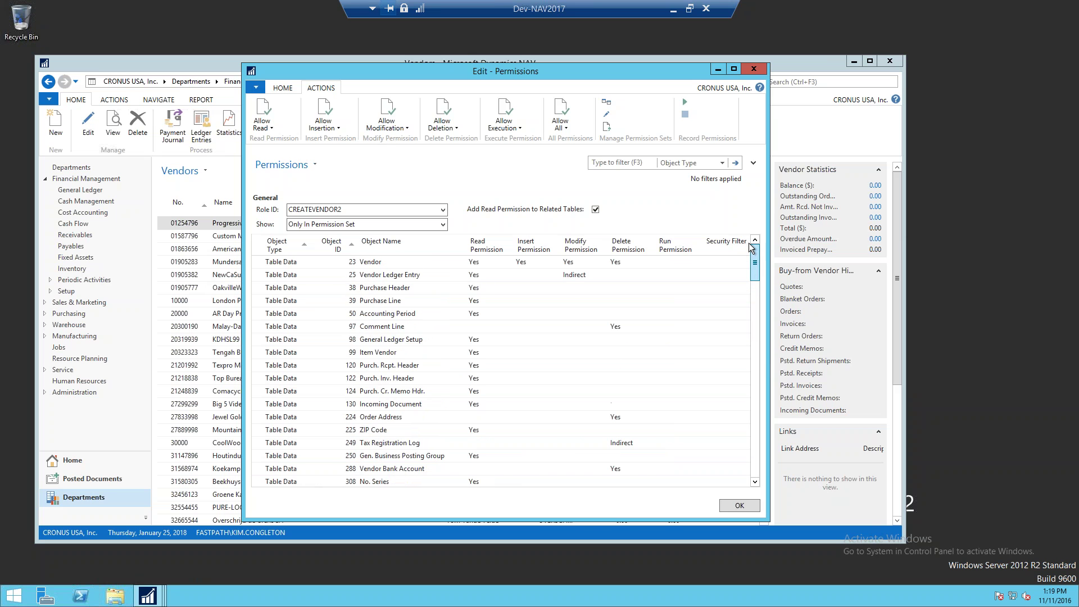
left_click(733, 259)
- Compare the Vendor permission row in the NAV 2016 session, then return to NAV 2017
left_click(673, 8)
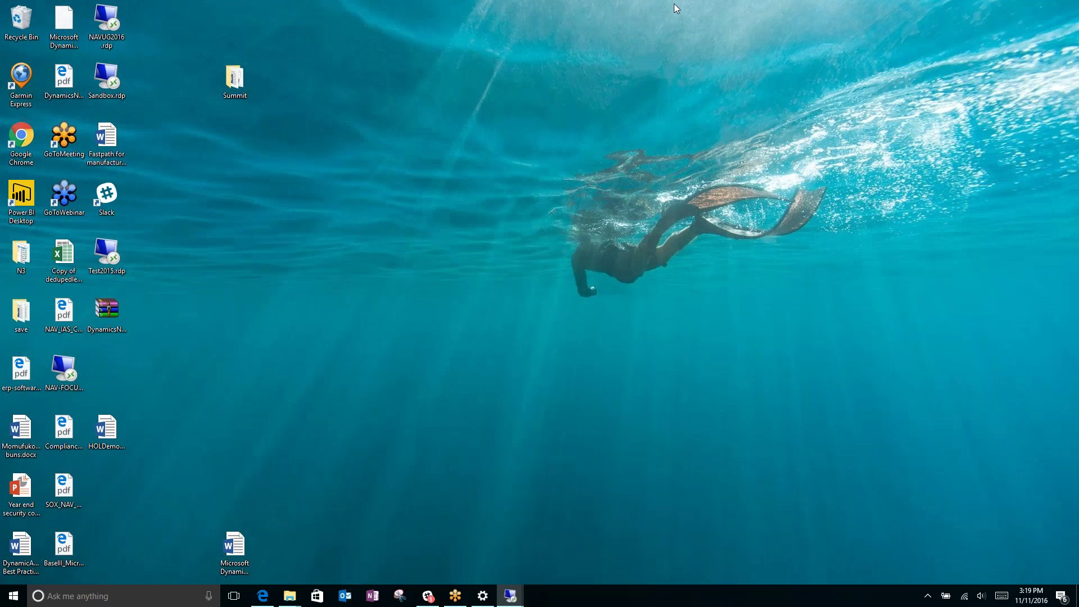
mouse_move(510, 596)
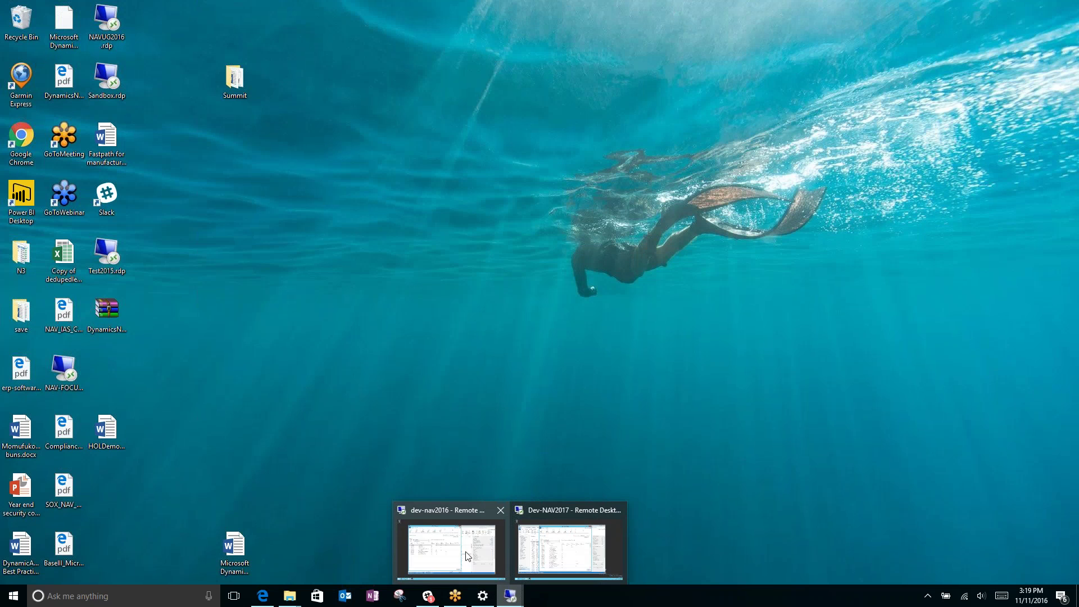
left_click(456, 551)
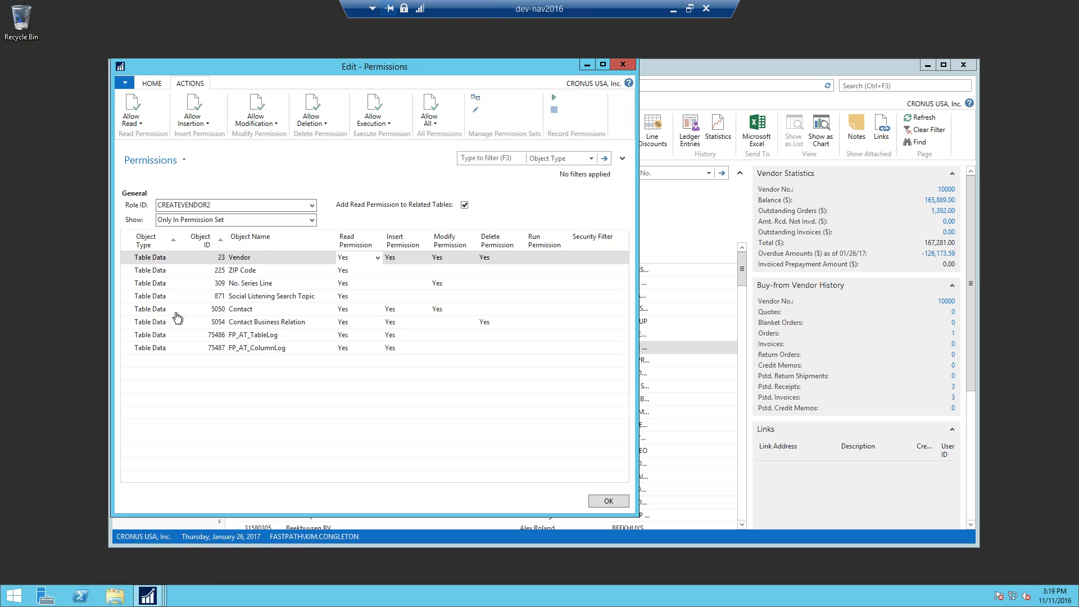
left_click(172, 262)
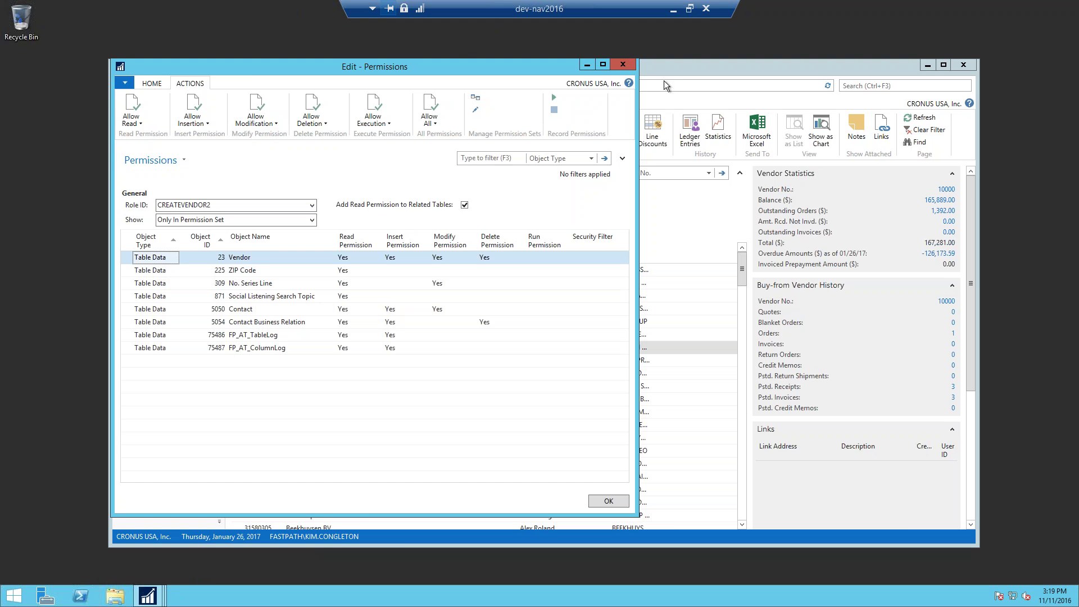
left_click(673, 9)
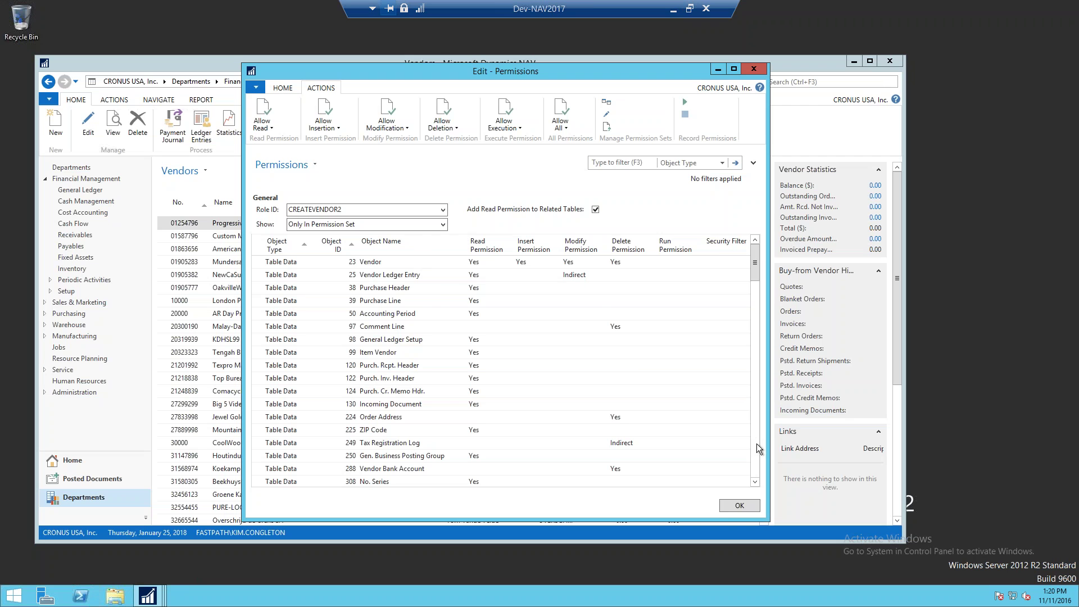
left_click(756, 443)
left_click(756, 444)
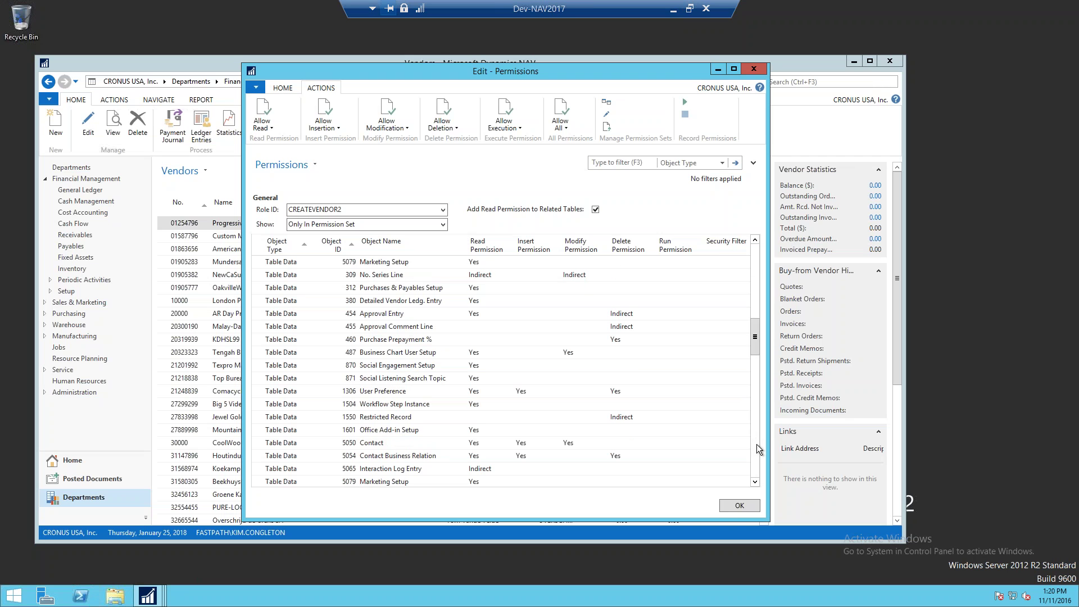
left_click(757, 444)
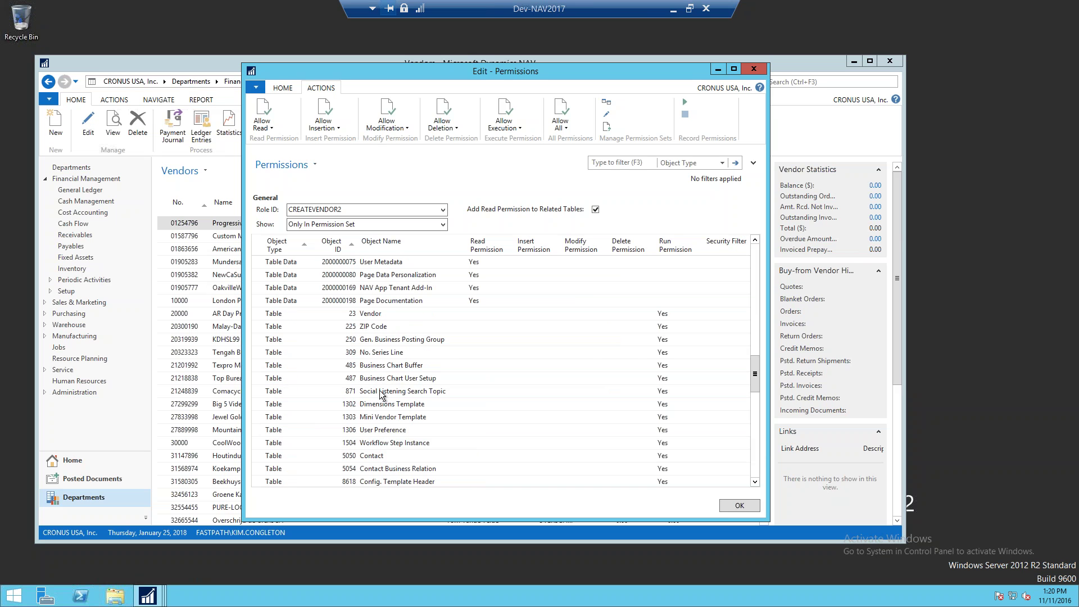